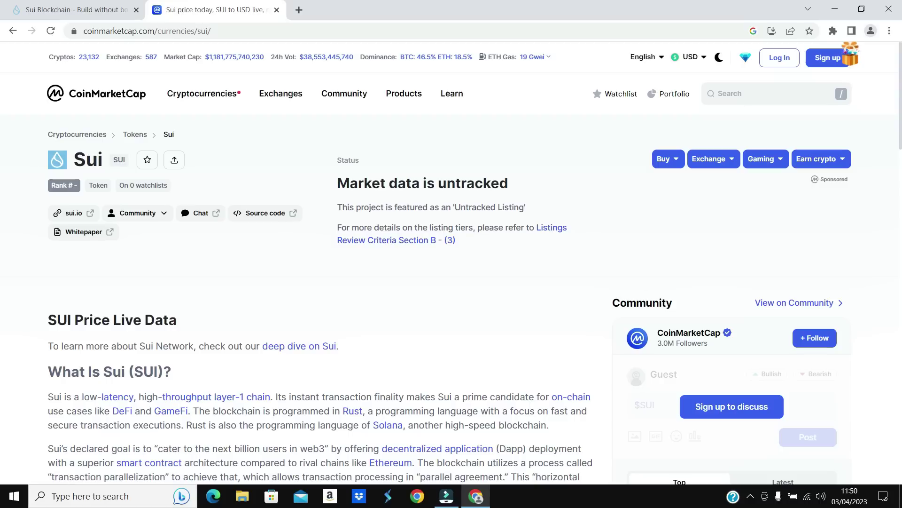
Switch to the sui.io page and open the Sui Wallet extension
{"action": "left_click", "coordinate": [77, 10]}
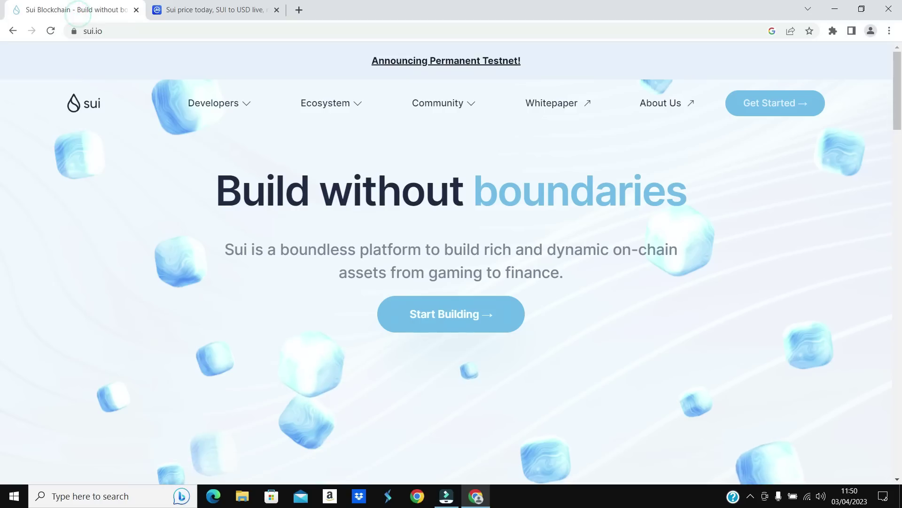
{"action": "left_click", "coordinate": [657, 399]}
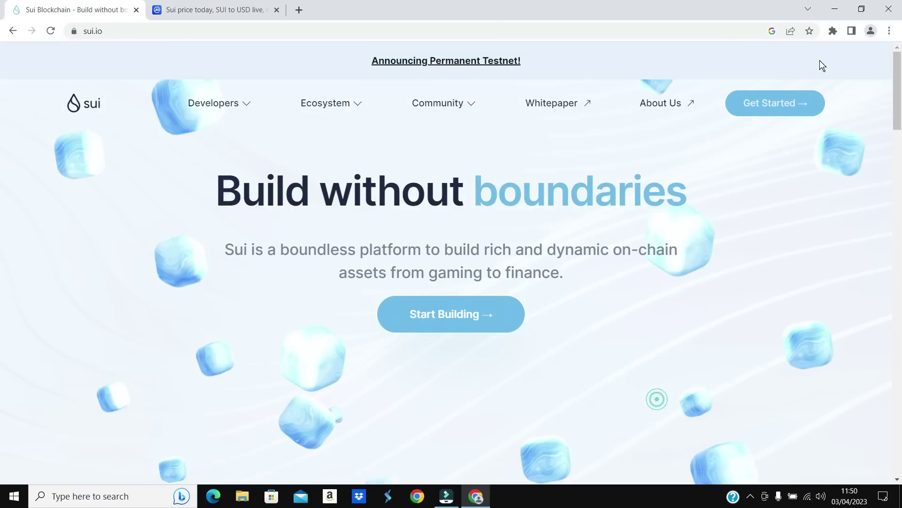
{"action": "left_click", "coordinate": [834, 31]}
{"action": "left_click", "coordinate": [704, 138]}
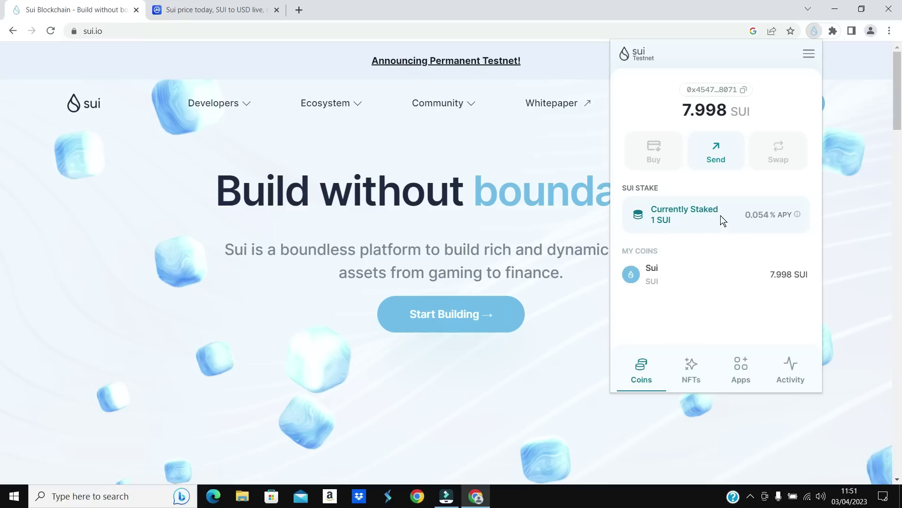
Request Testnet SUI tokens several times from the Sui Wallet's settings
{"action": "left_click", "coordinate": [809, 54]}
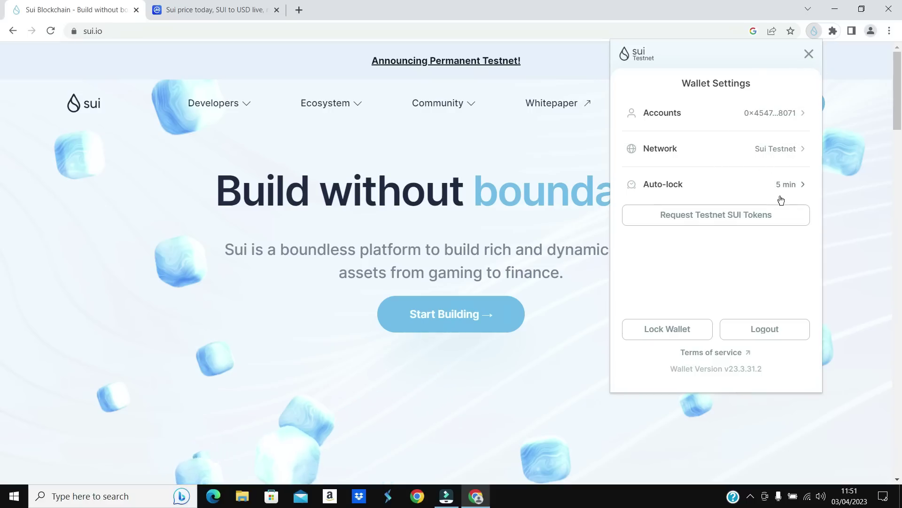
{"action": "left_click", "coordinate": [735, 224]}
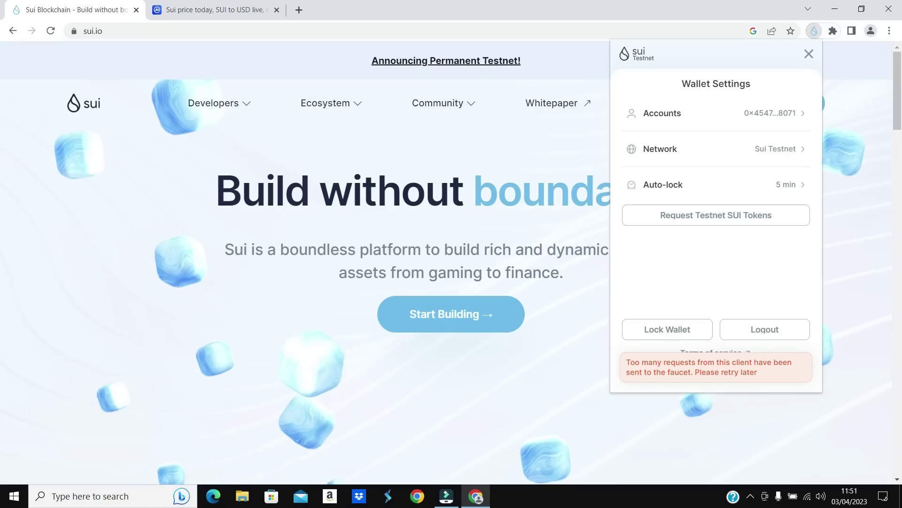
{"action": "left_click", "coordinate": [715, 220]}
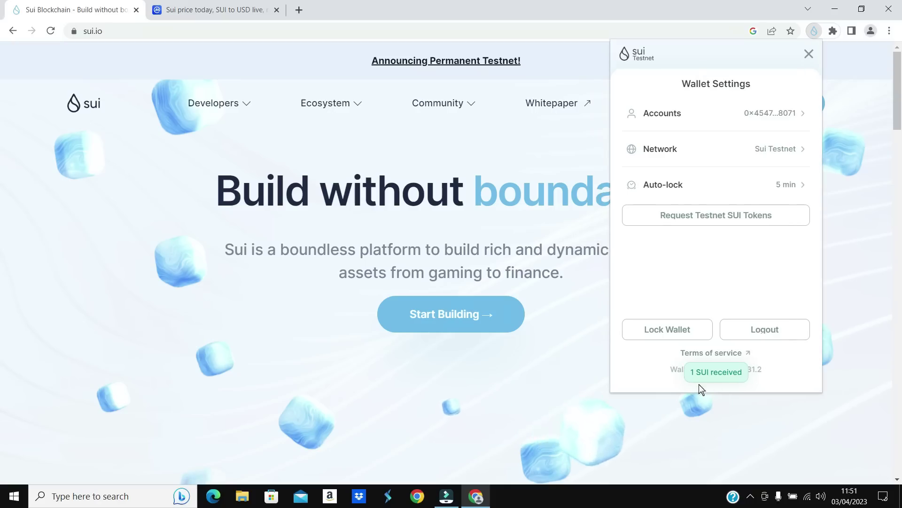
{"action": "left_click", "coordinate": [724, 226]}
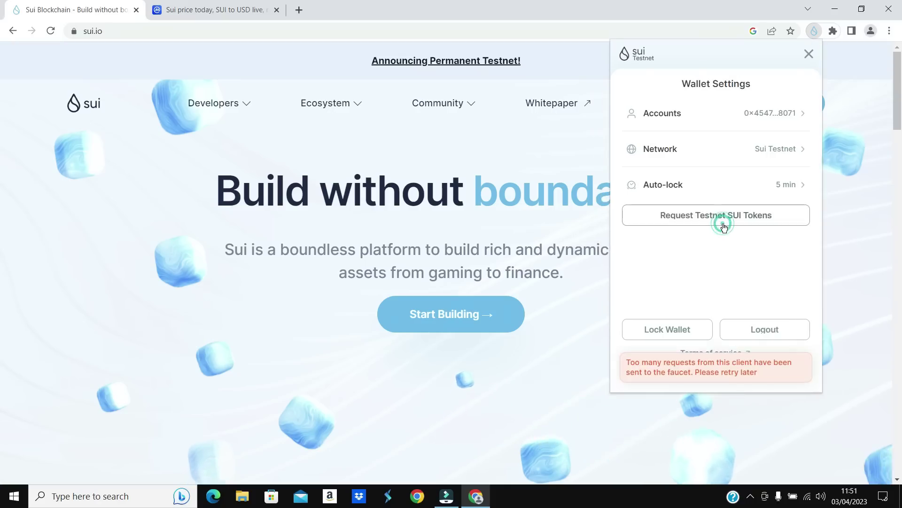
{"action": "left_click", "coordinate": [724, 224]}
{"action": "left_click", "coordinate": [724, 224]}
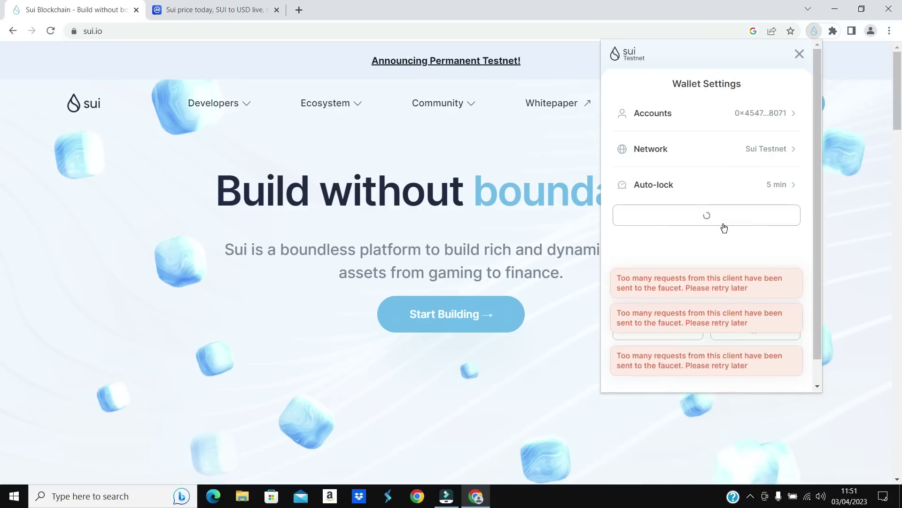
{"action": "left_click", "coordinate": [724, 226]}
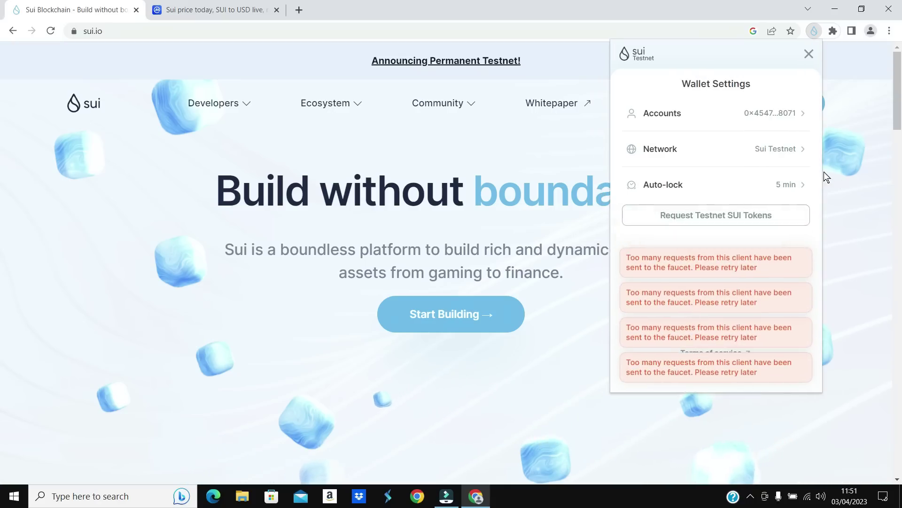
View the wallet's network choices, return to the wallet settings and try another Testnet SUI token request
{"action": "left_click", "coordinate": [802, 148]}
{"action": "left_click", "coordinate": [792, 149]}
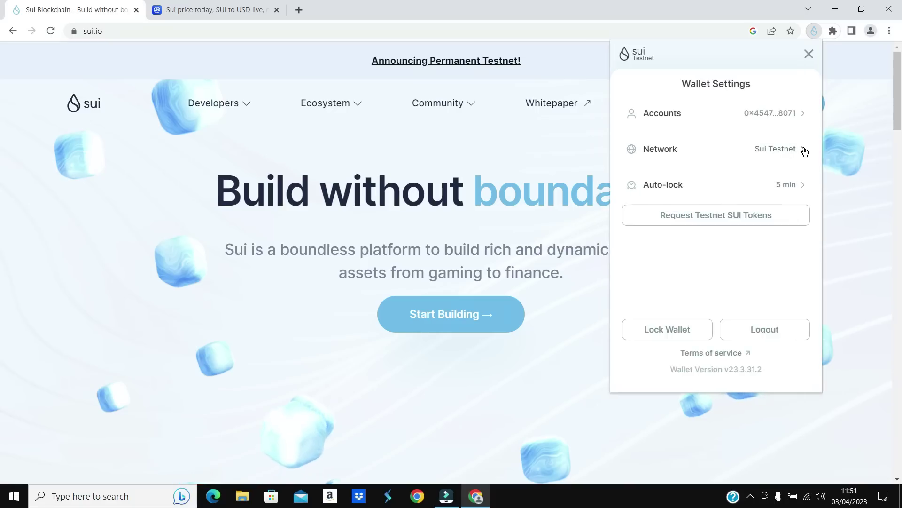
{"action": "left_click", "coordinate": [804, 149]}
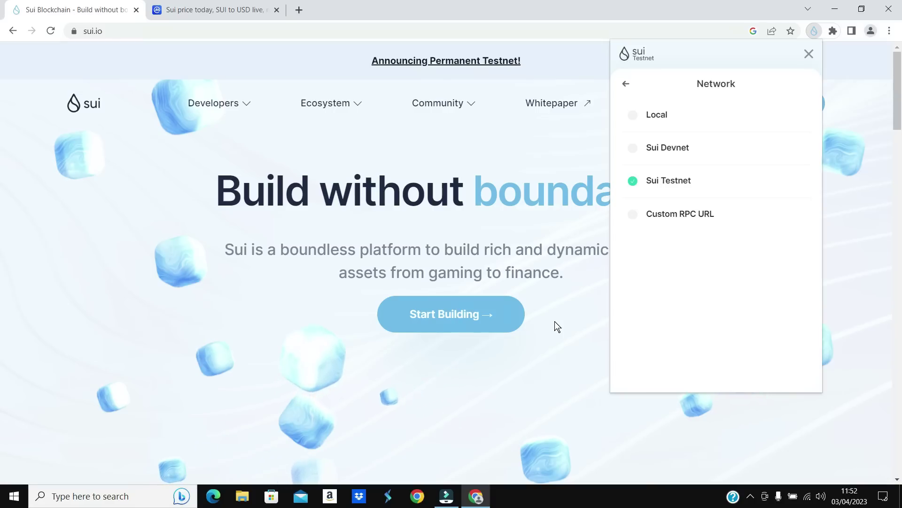
{"action": "left_click", "coordinate": [628, 86]}
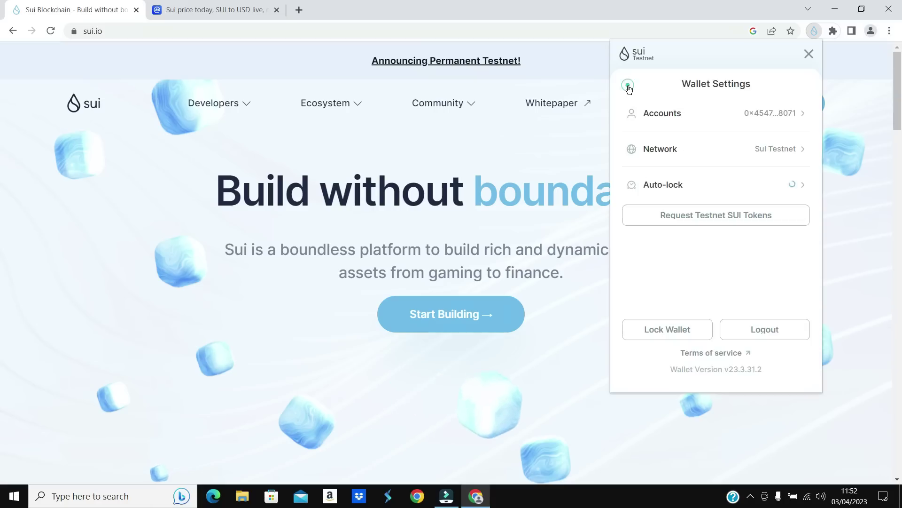
{"action": "left_click", "coordinate": [743, 216]}
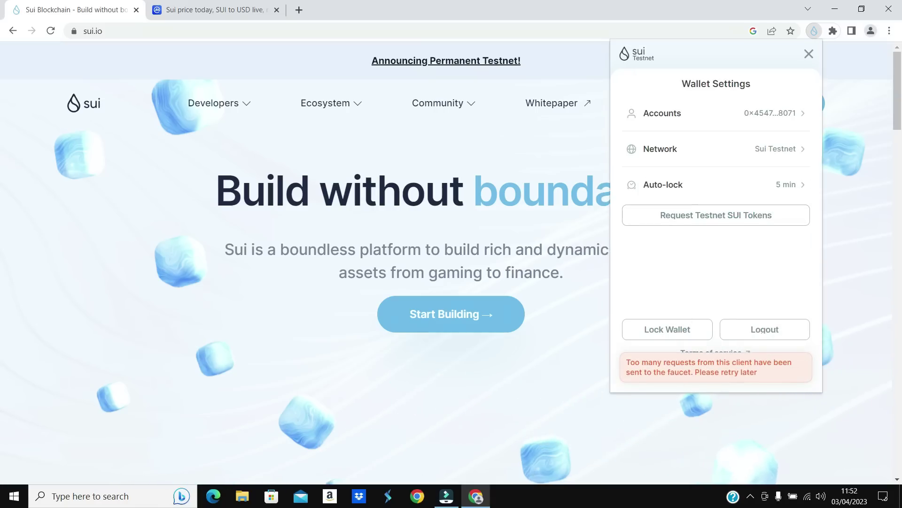
Clear the last hour's browsing history, cookies and cached files from the browser history page
{"action": "left_click", "coordinate": [233, 12]}
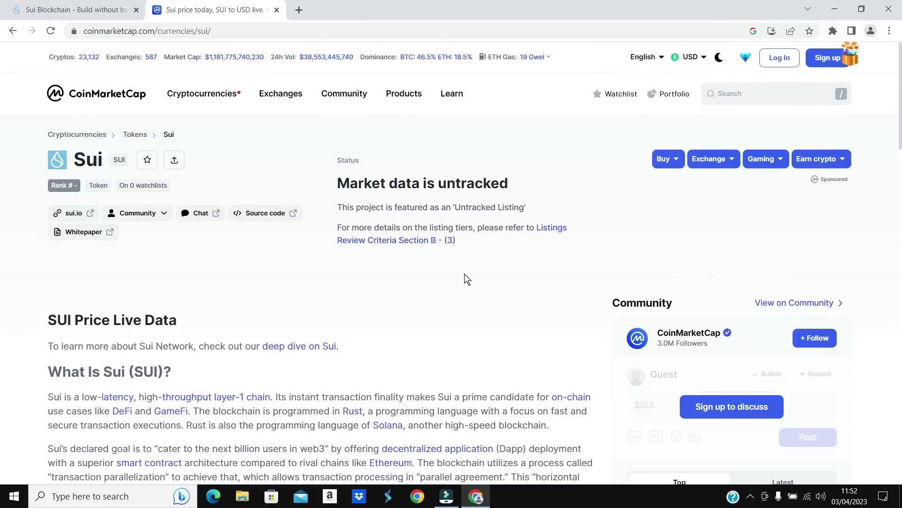
{"action": "key", "text": "ctrl+h"}
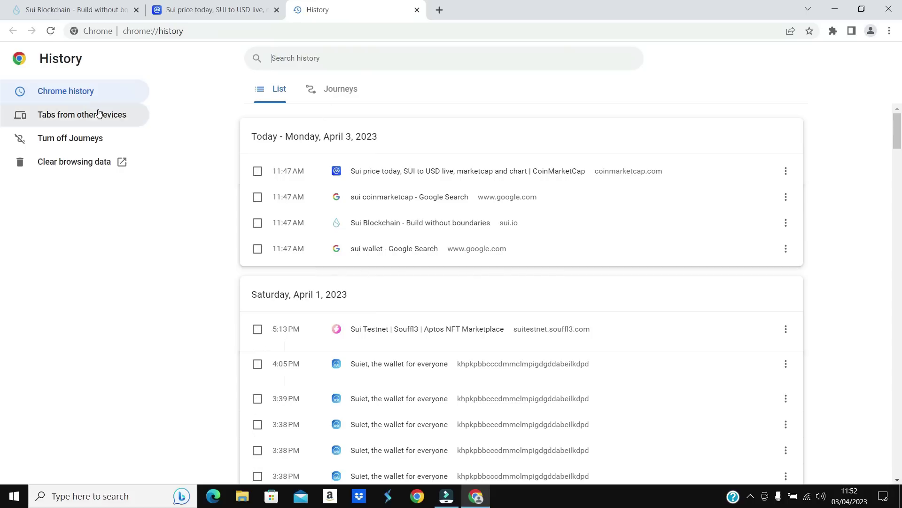
{"action": "left_click", "coordinate": [77, 163]}
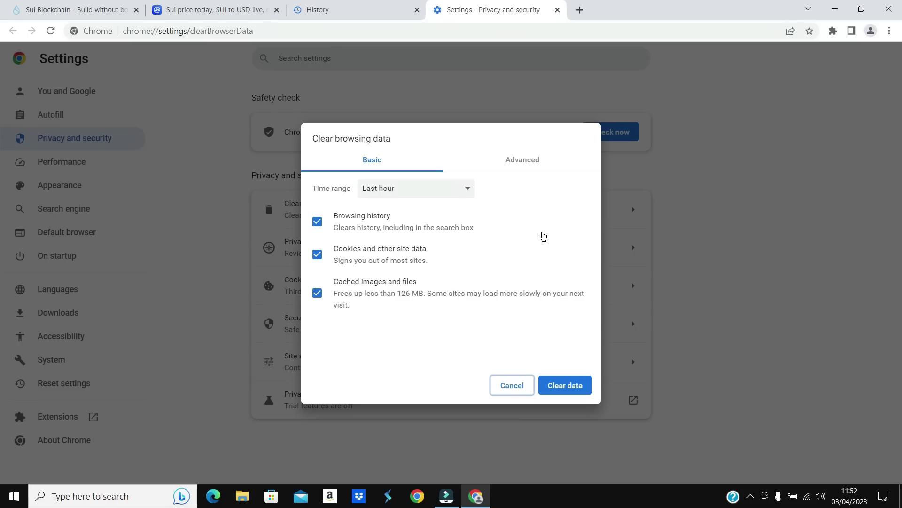
{"action": "left_click", "coordinate": [575, 384]}
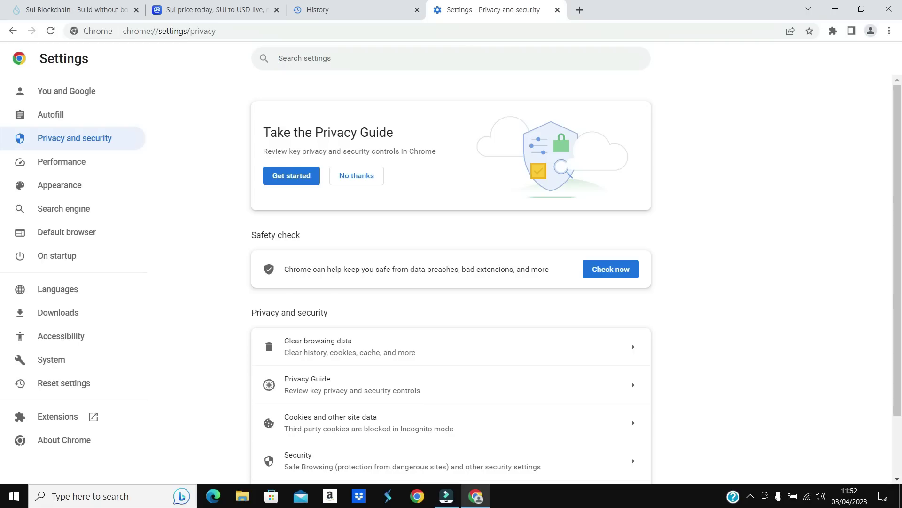
Reopen the Sui Wallet, request Testnet SUI tokens repeatedly from its settings, and return to the coin balance
{"action": "left_click", "coordinate": [833, 31]}
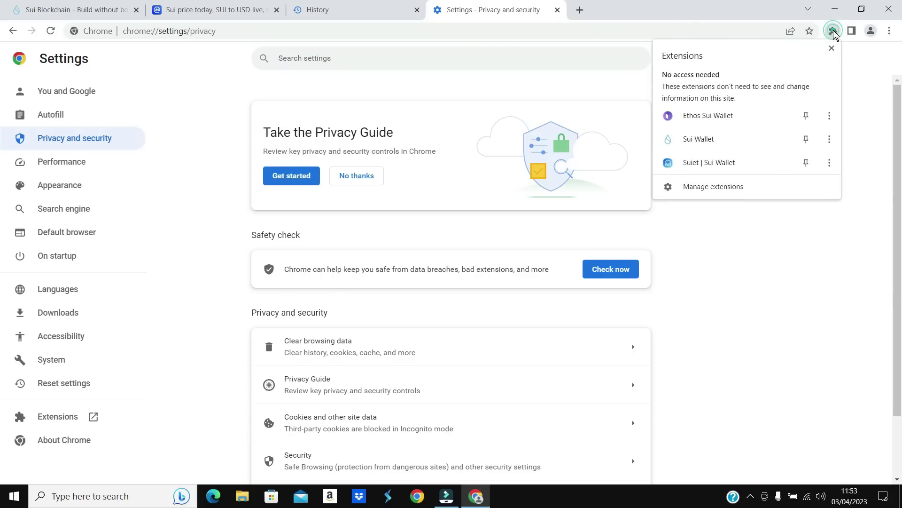
{"action": "left_click", "coordinate": [707, 140]}
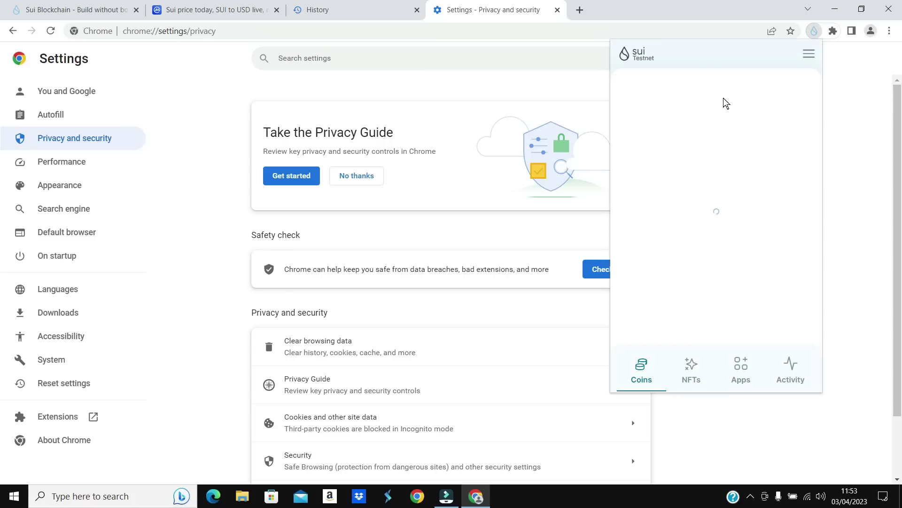
{"action": "left_click", "coordinate": [809, 56]}
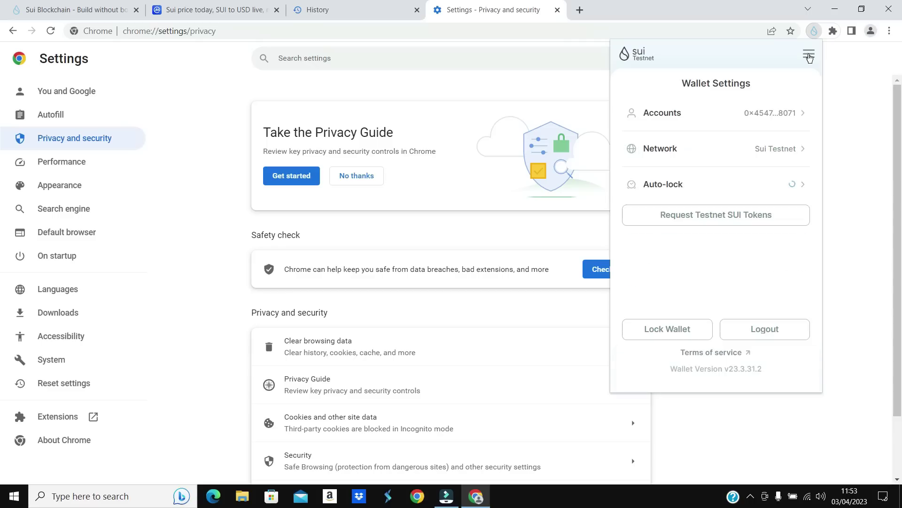
{"action": "left_click", "coordinate": [722, 218]}
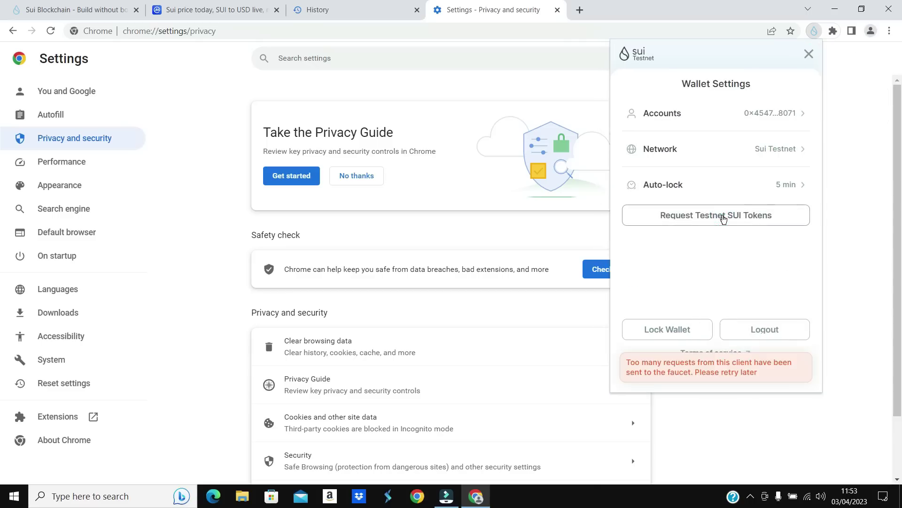
{"action": "left_click", "coordinate": [723, 218]}
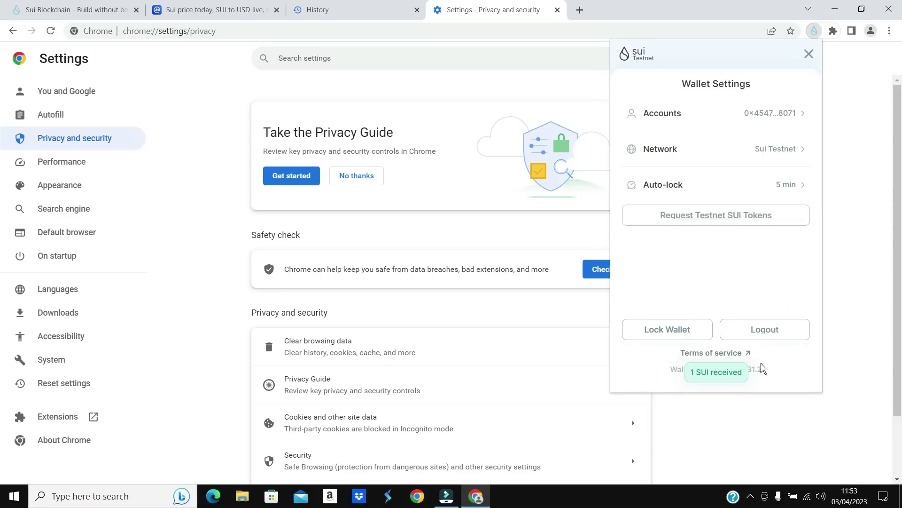
{"action": "left_click", "coordinate": [734, 222]}
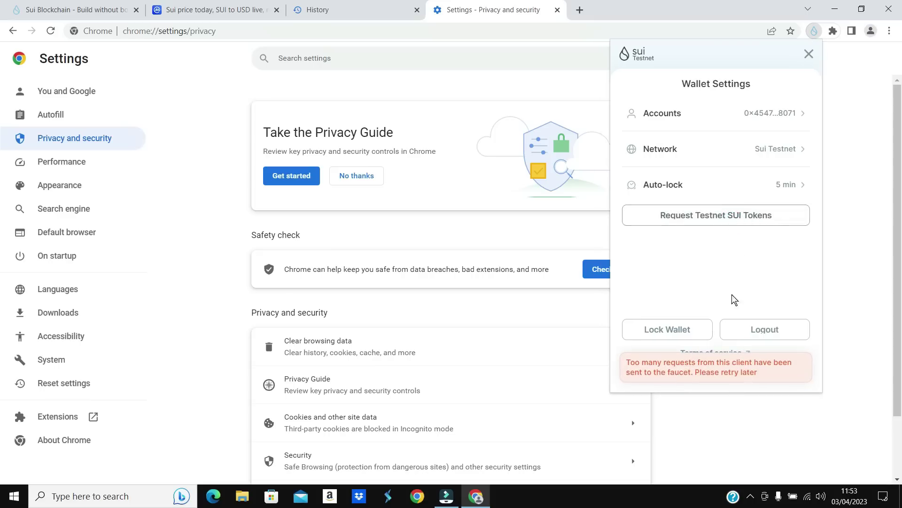
{"action": "left_click", "coordinate": [738, 227]}
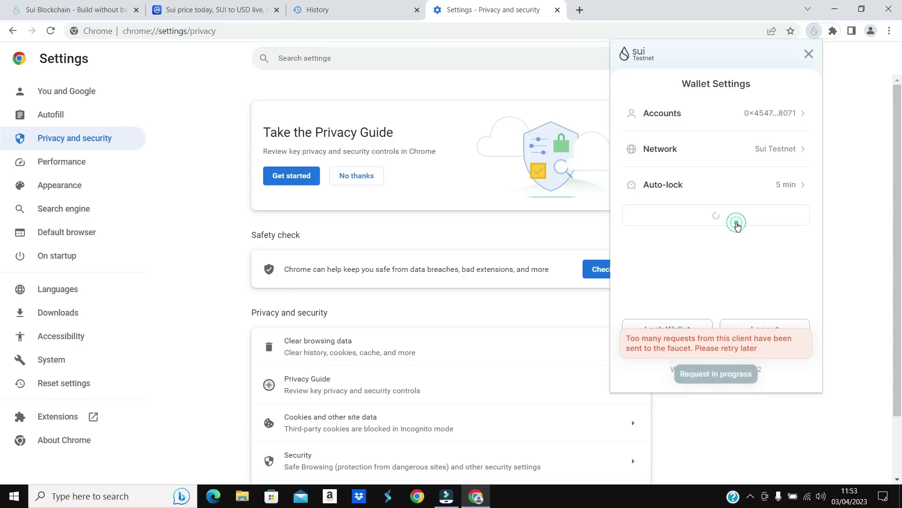
{"action": "left_click", "coordinate": [810, 55]}
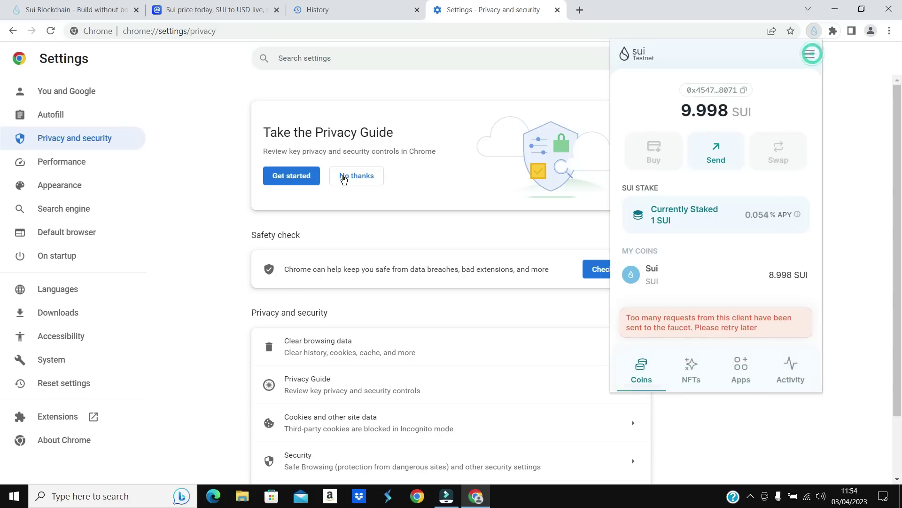
Close the wallet and clear the last hour's browsing history, cookies and cached files once more
{"action": "left_click", "coordinate": [878, 188]}
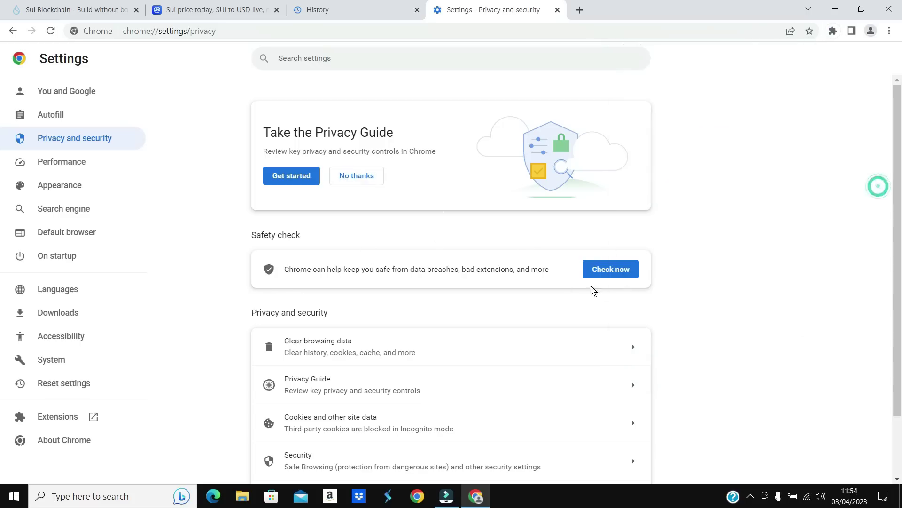
{"action": "left_click", "coordinate": [306, 360]}
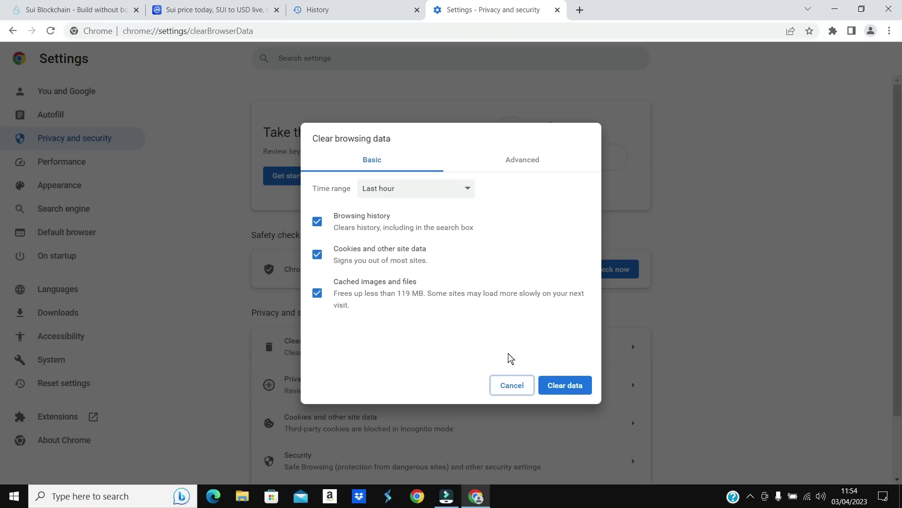
{"action": "left_click", "coordinate": [566, 388]}
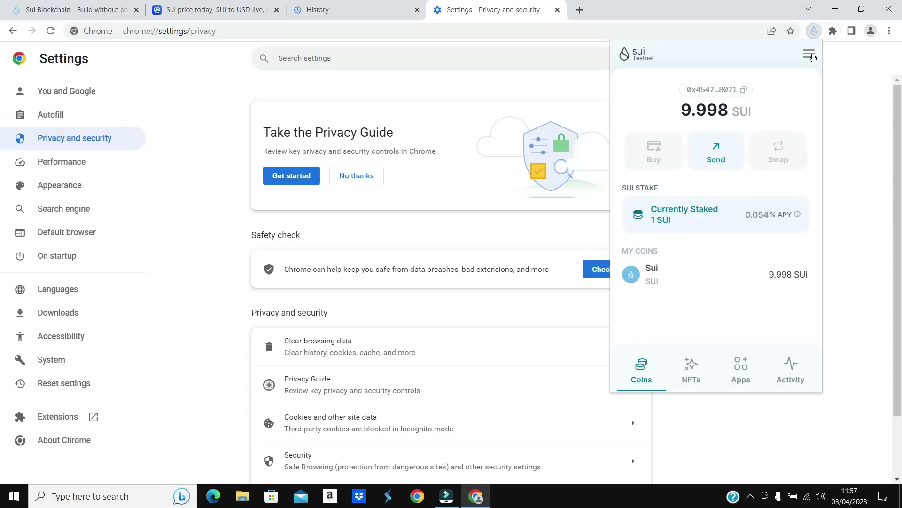
Make another round of Testnet SUI token requests from the wallet settings and go back to the balance view
{"action": "left_click", "coordinate": [809, 55]}
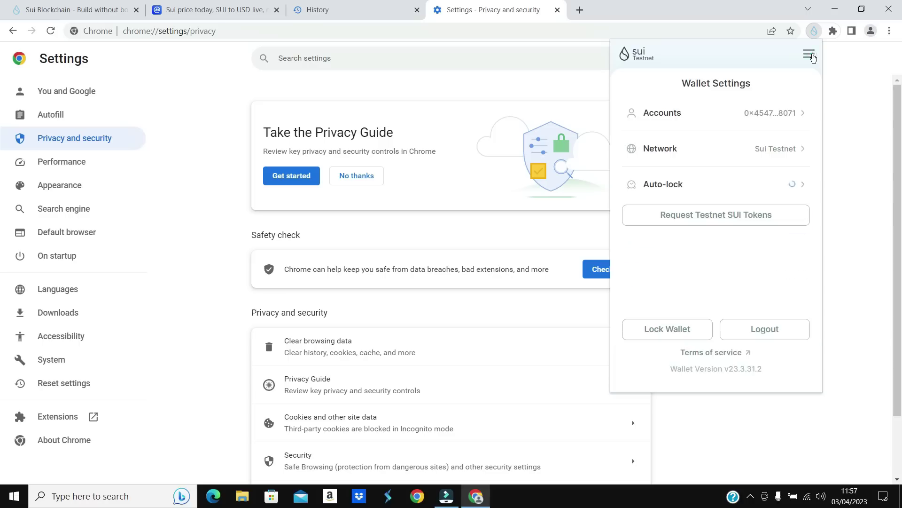
{"action": "left_click", "coordinate": [702, 223]}
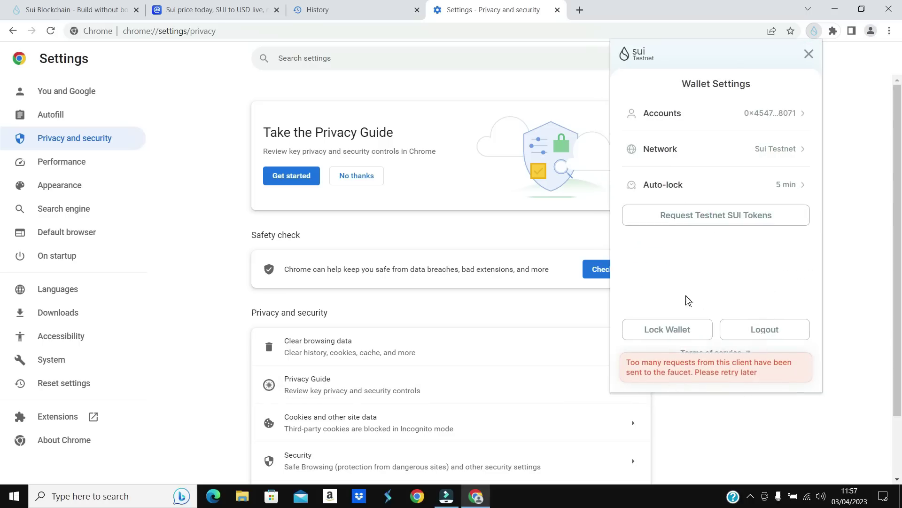
{"action": "left_click", "coordinate": [713, 219]}
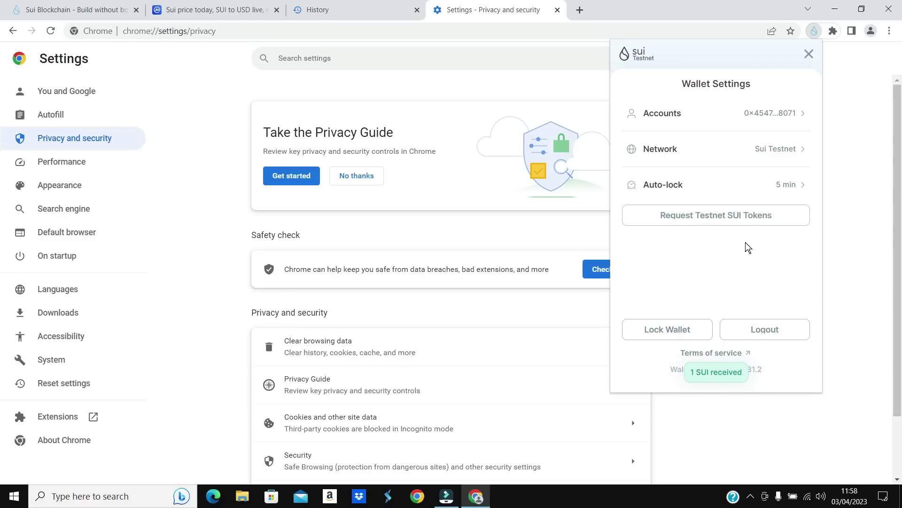
{"action": "left_click", "coordinate": [709, 215]}
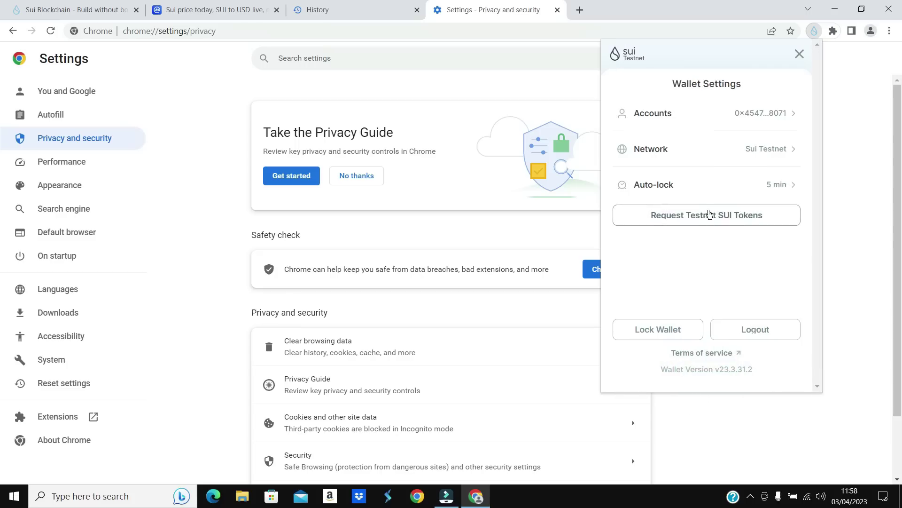
{"action": "left_click", "coordinate": [709, 214]}
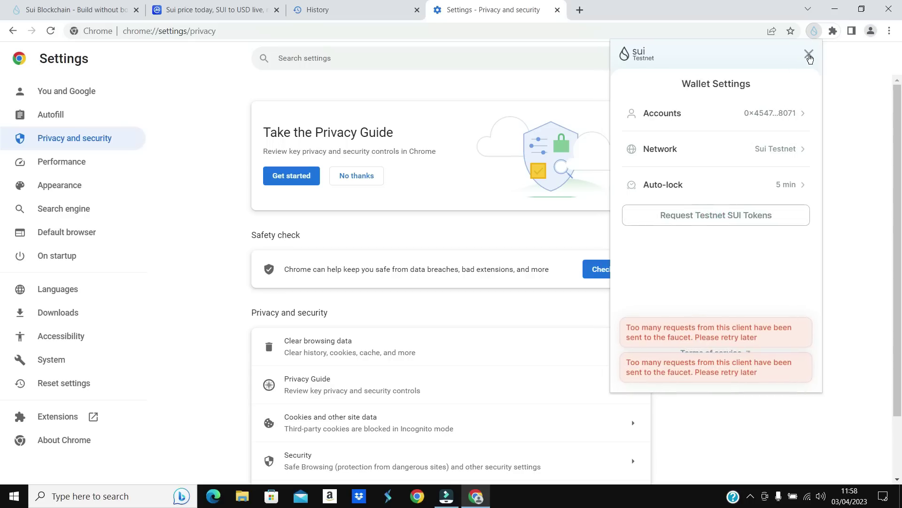
{"action": "left_click", "coordinate": [809, 55]}
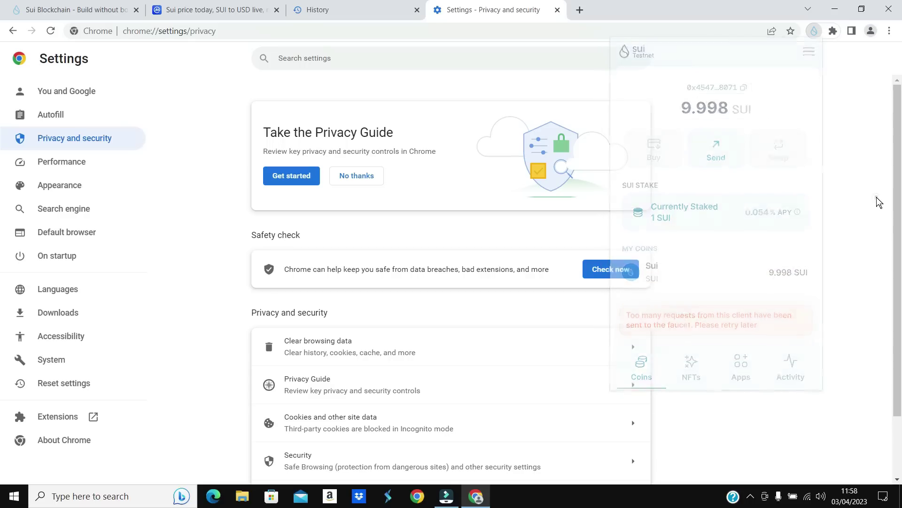
Clear the last hour's browsing history, cookies and cached files from the browser's privacy settings
{"action": "left_click", "coordinate": [349, 356]}
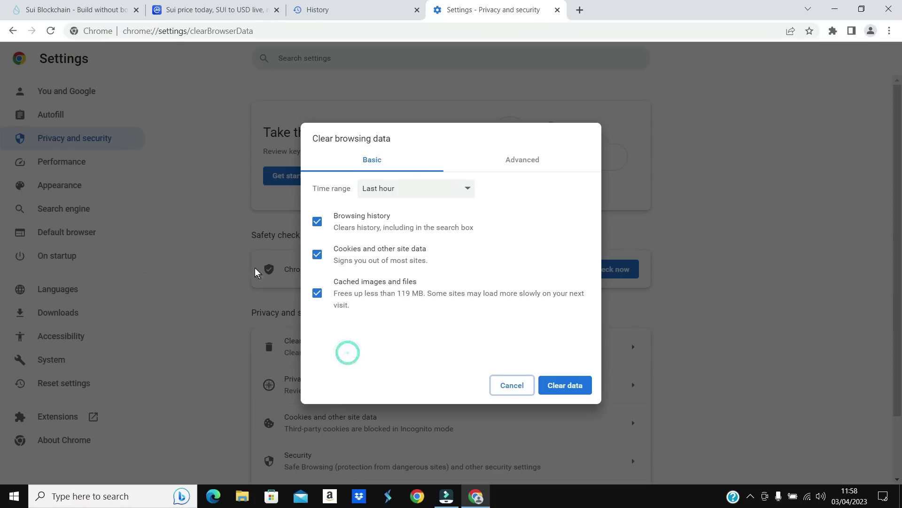
{"action": "left_click", "coordinate": [577, 386]}
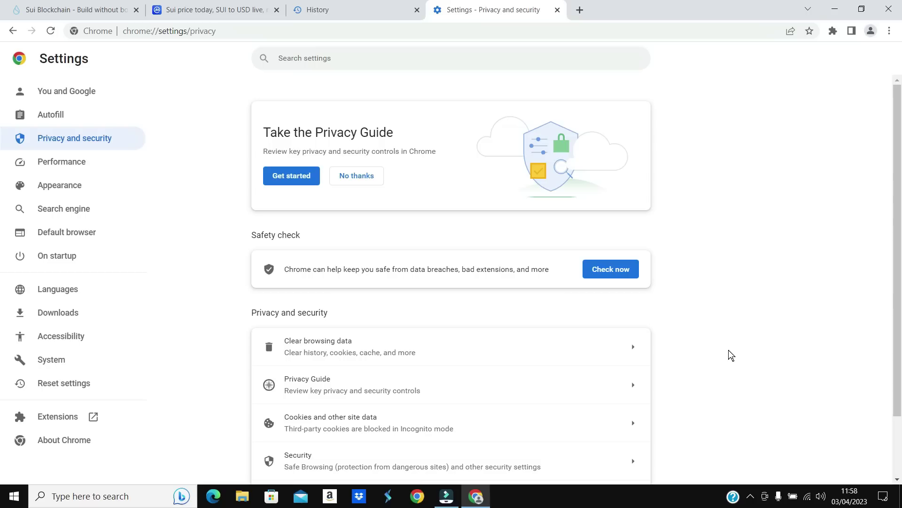
{"action": "left_click", "coordinate": [729, 350]}
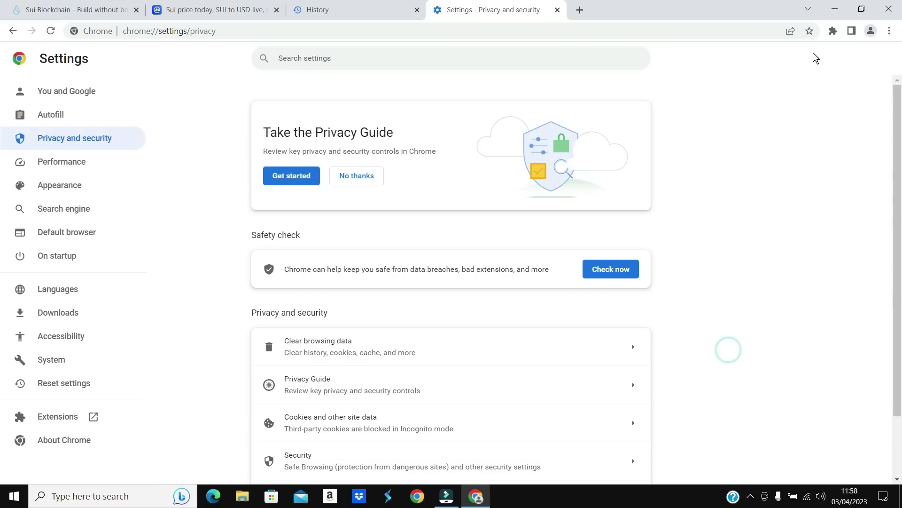
Reopen the Sui Wallet, request Testnet SUI tokens several times from its settings, return to the coin balance and close the wallet
{"action": "left_click", "coordinate": [833, 31]}
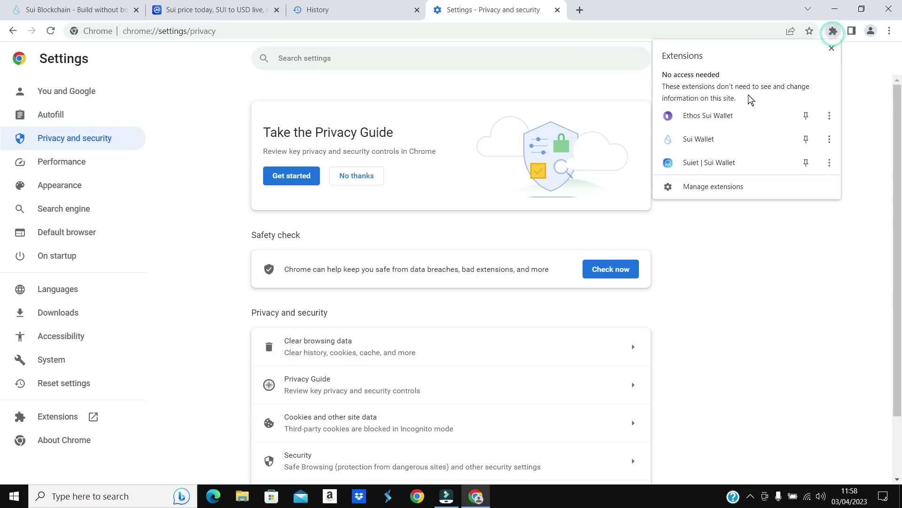
{"action": "left_click", "coordinate": [718, 139]}
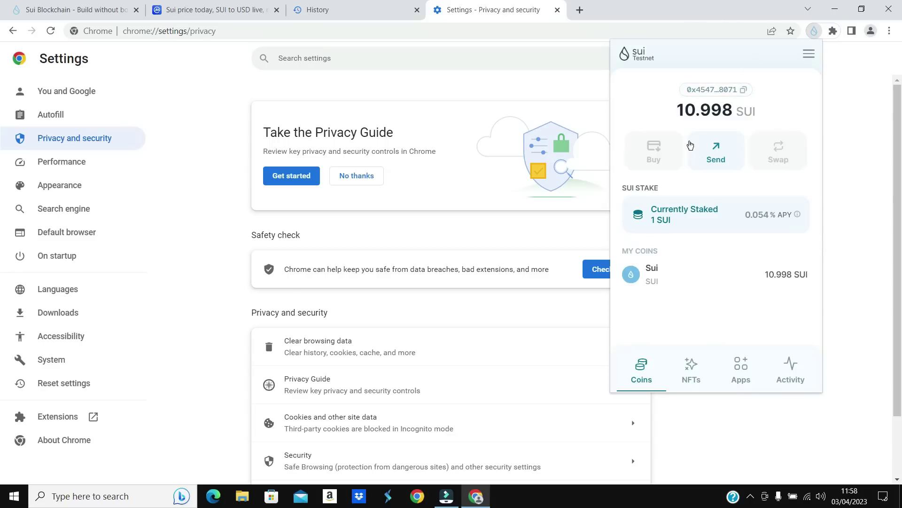
{"action": "left_click", "coordinate": [808, 58]}
{"action": "left_click", "coordinate": [728, 220]}
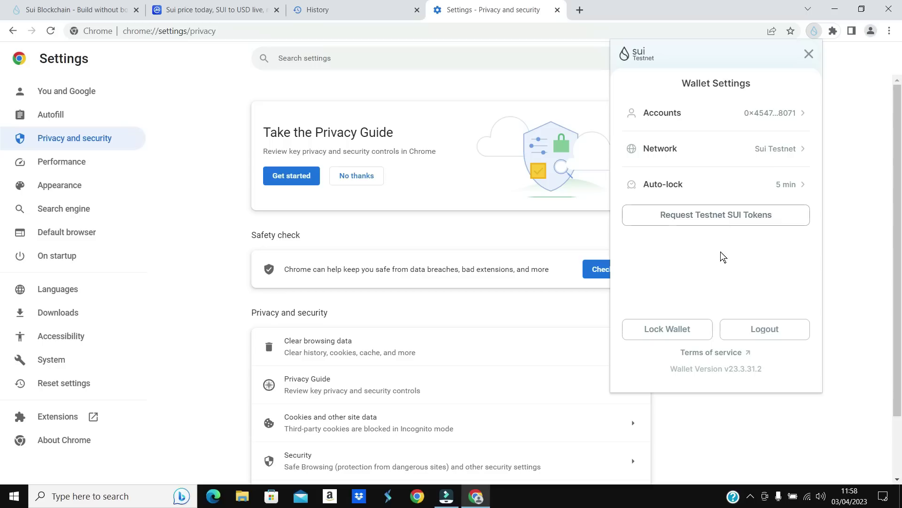
{"action": "left_click", "coordinate": [731, 218]}
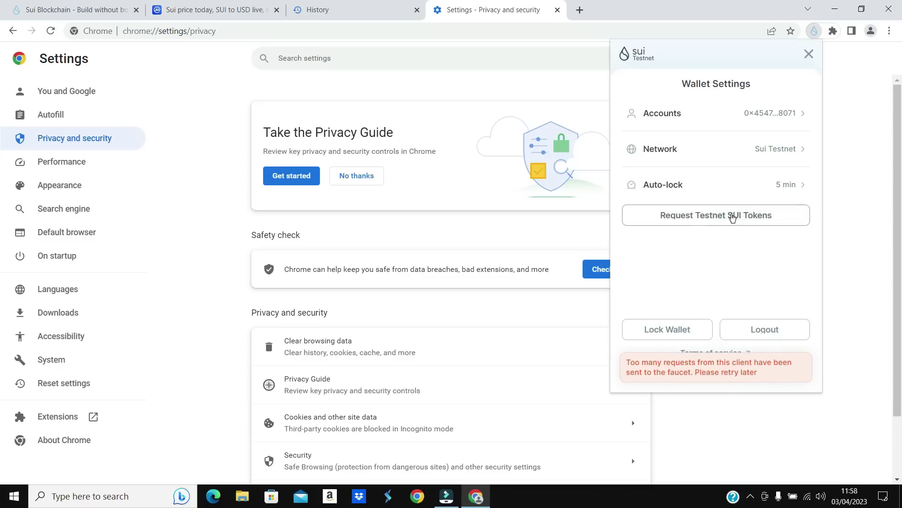
{"action": "left_click", "coordinate": [758, 219]}
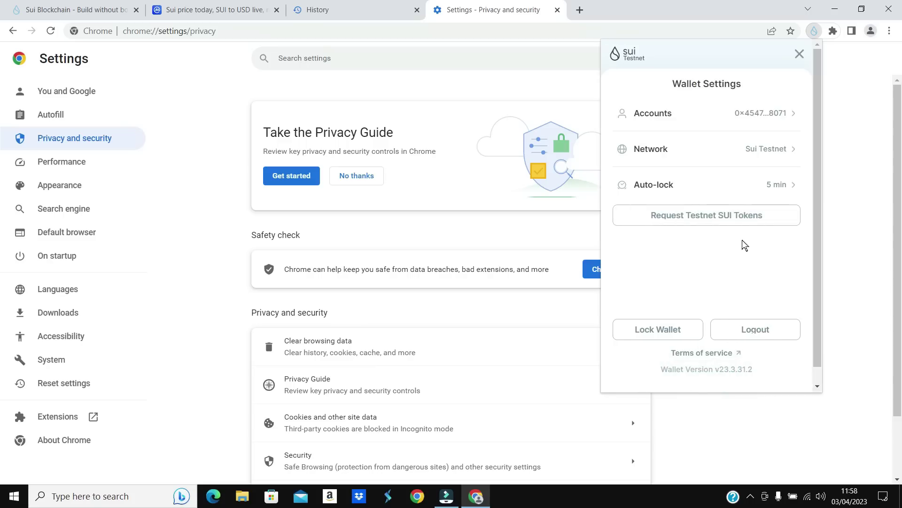
{"action": "left_click", "coordinate": [743, 217]}
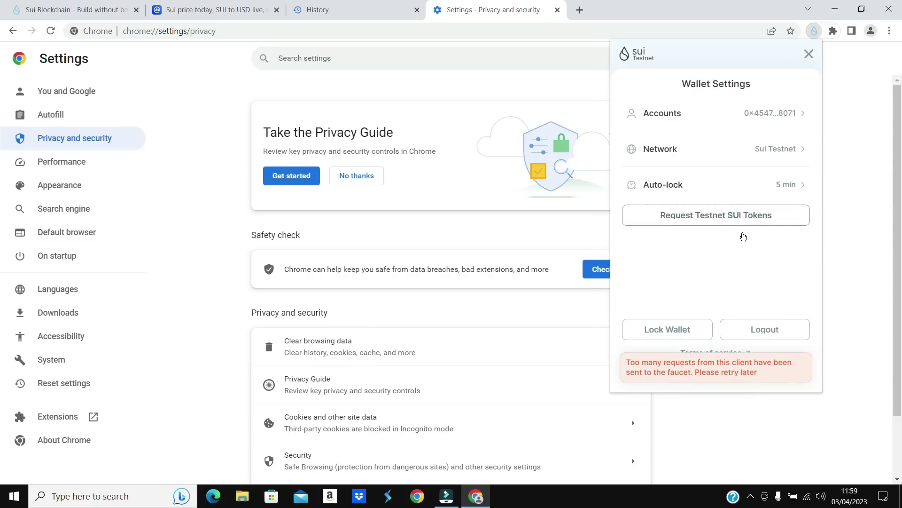
{"action": "left_click", "coordinate": [808, 54]}
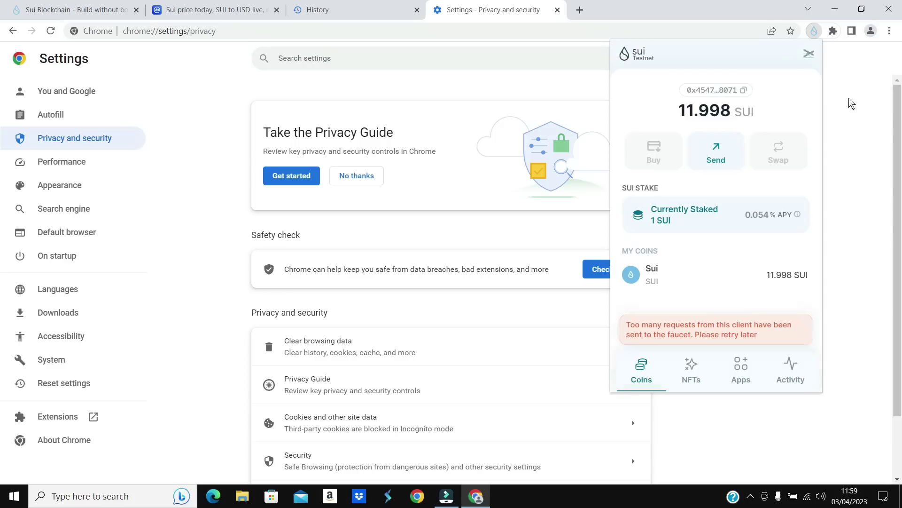
{"action": "left_click", "coordinate": [831, 192]}
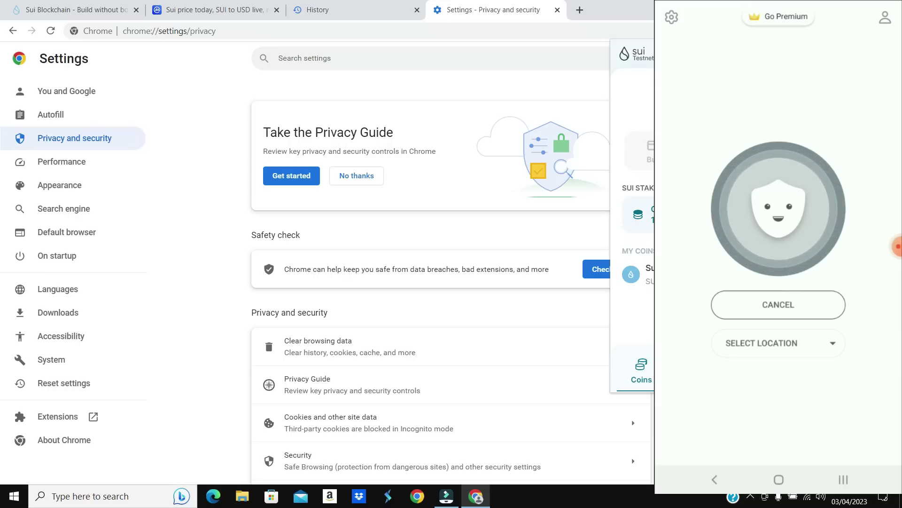
On the phone, switch from the VPN app to the Sui Wallet in Kiwi Browser and request Testnet SUI tokens twice
{"action": "left_click", "coordinate": [844, 478]}
{"action": "left_click", "coordinate": [756, 202]}
{"action": "left_click", "coordinate": [778, 232]}
{"action": "left_click", "coordinate": [779, 232]}
Switch back to the phone's VPN app and disconnect the VPN
{"action": "left_click", "coordinate": [844, 479]}
{"action": "left_click_drag", "start_coordinate": [733, 235], "coordinate": [799, 235]}
{"action": "left_click", "coordinate": [779, 211]}
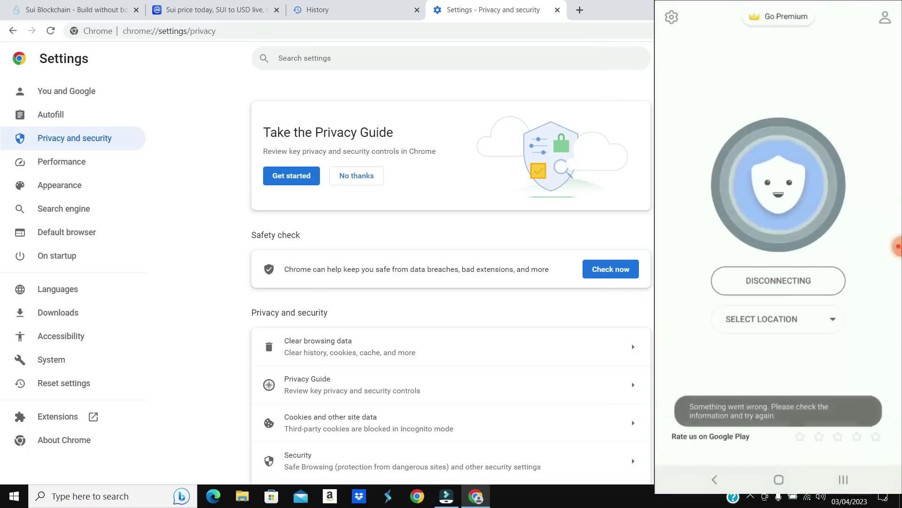
Return to the Sui Wallet settings on the phone and request Testnet SUI tokens again
{"action": "left_click", "coordinate": [843, 479]}
{"action": "left_click", "coordinate": [770, 205]}
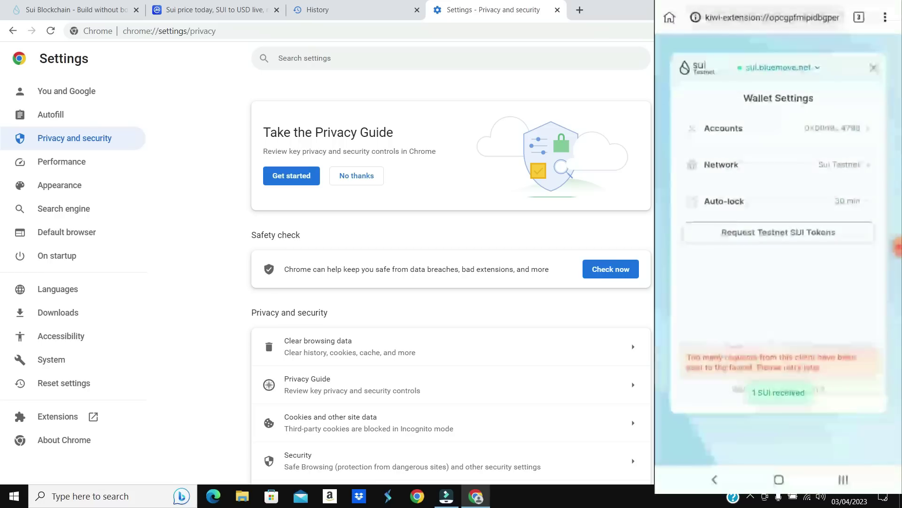
{"action": "left_click", "coordinate": [779, 232]}
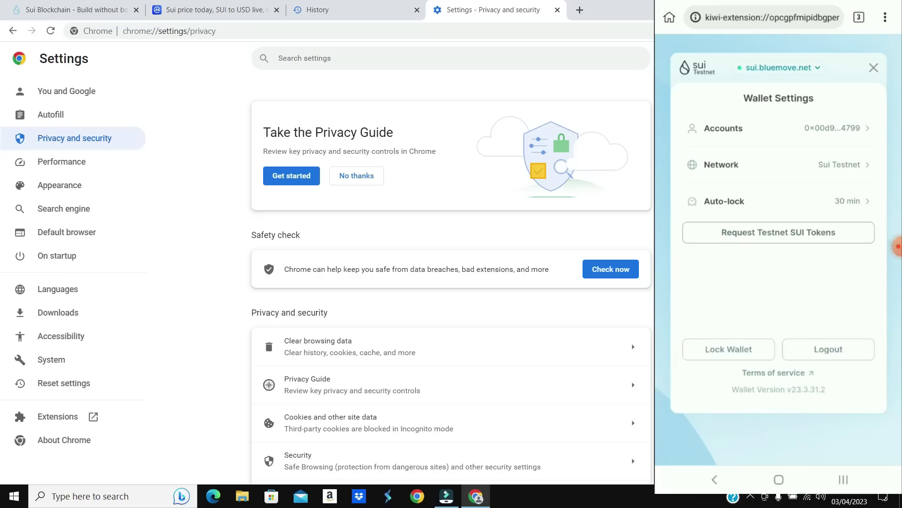
Leave the wallet for the phone's home screen and open the quick settings and notifications
{"action": "left_click", "coordinate": [779, 479]}
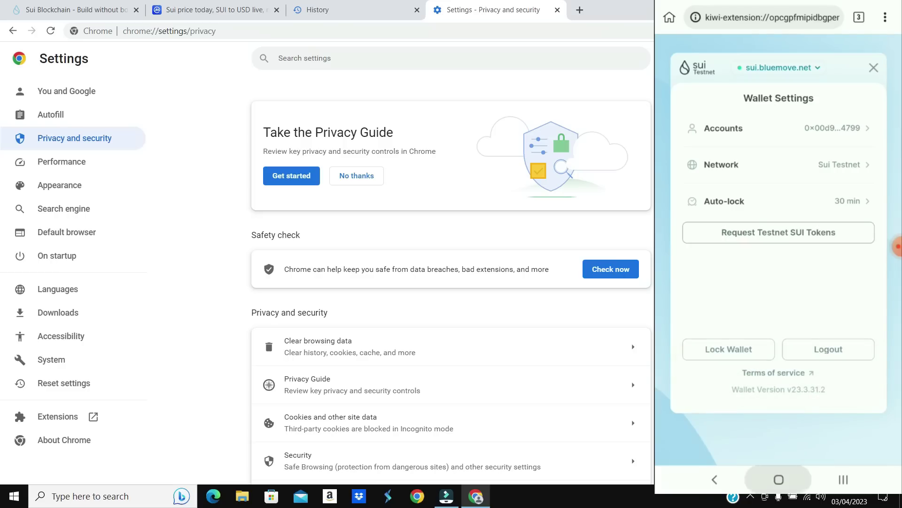
{"action": "left_click_drag", "start_coordinate": [778, 4], "coordinate": [778, 282]}
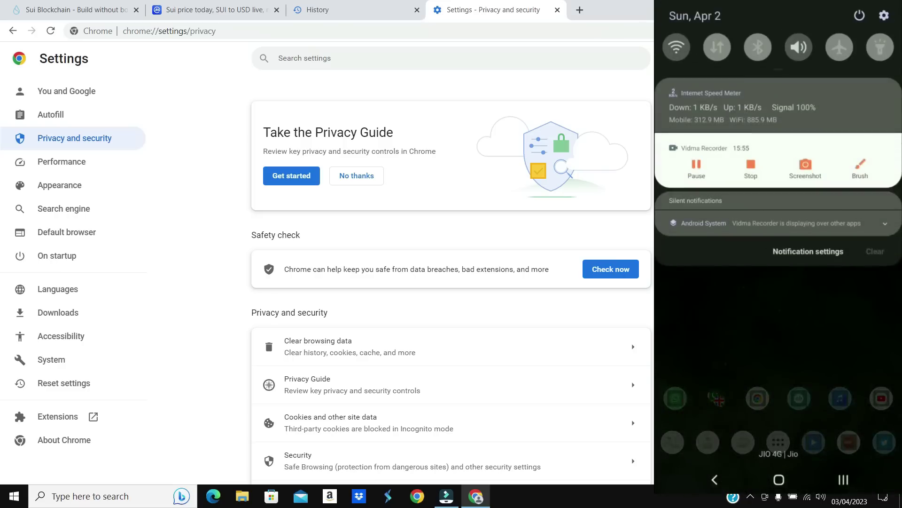